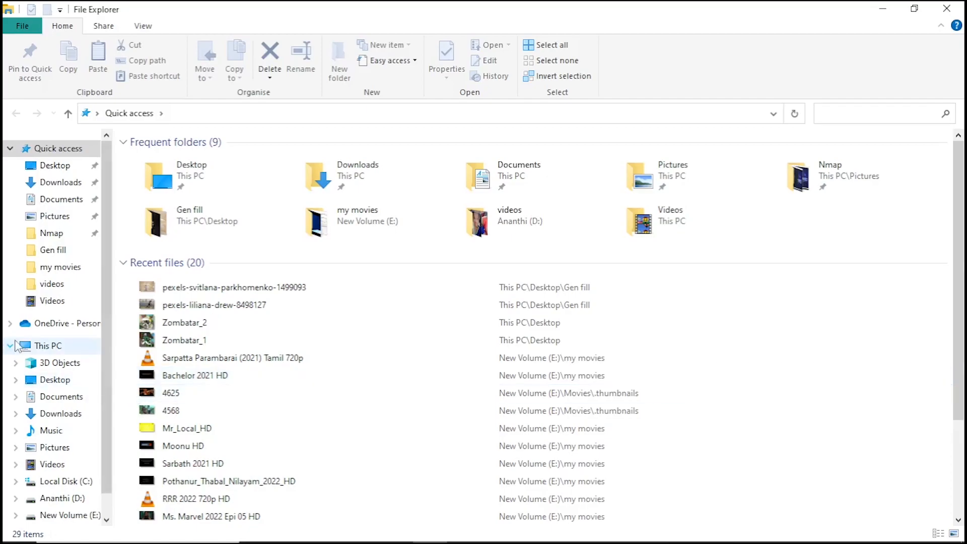
# Open the system properties of This PC
pyautogui.rightClick(42, 347)
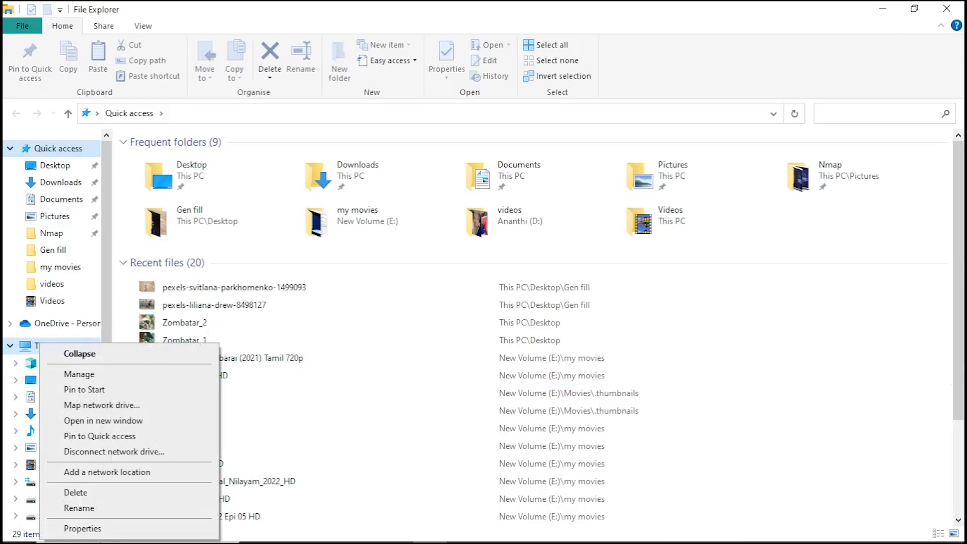
pyautogui.click(80, 528)
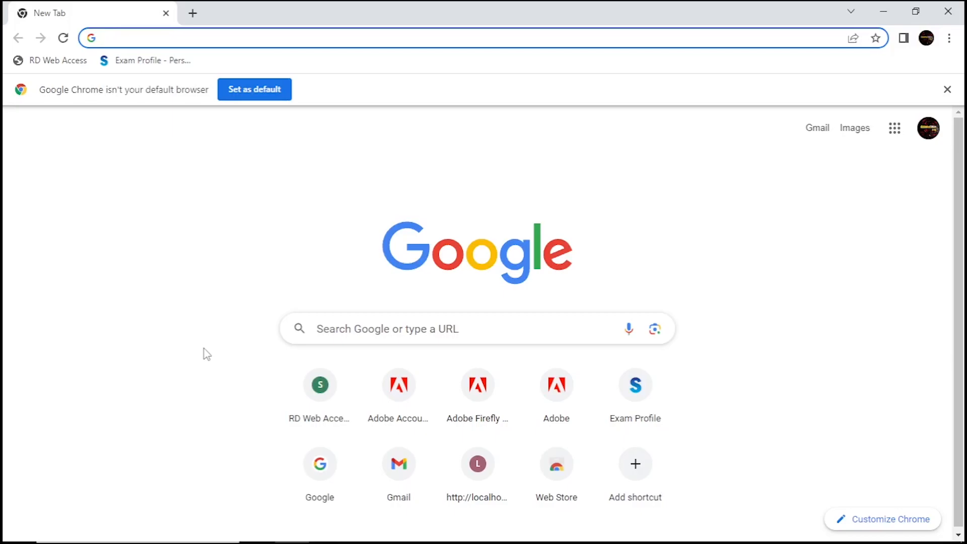
# Go to account.adobe.com in the browser
pyautogui.click(131, 37)
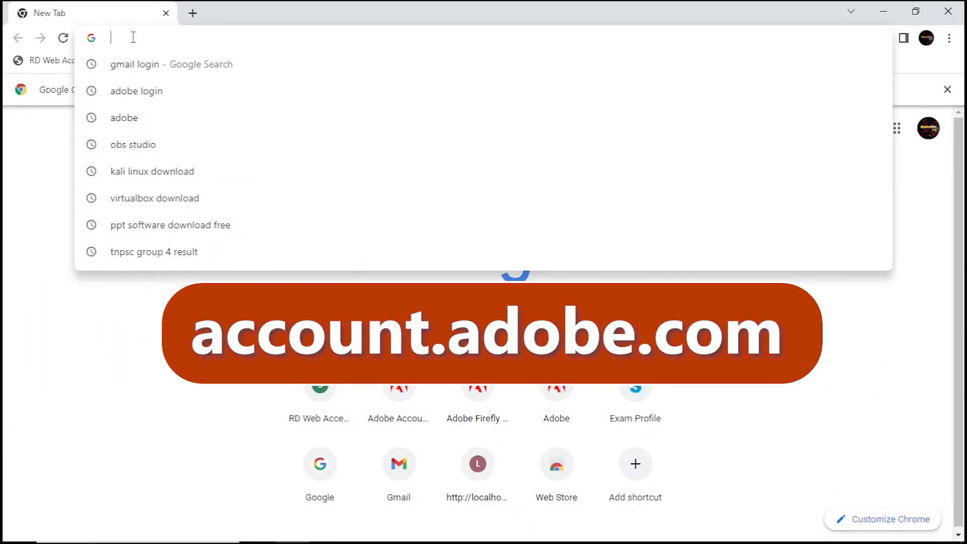
pyautogui.write('account.adobe.com')
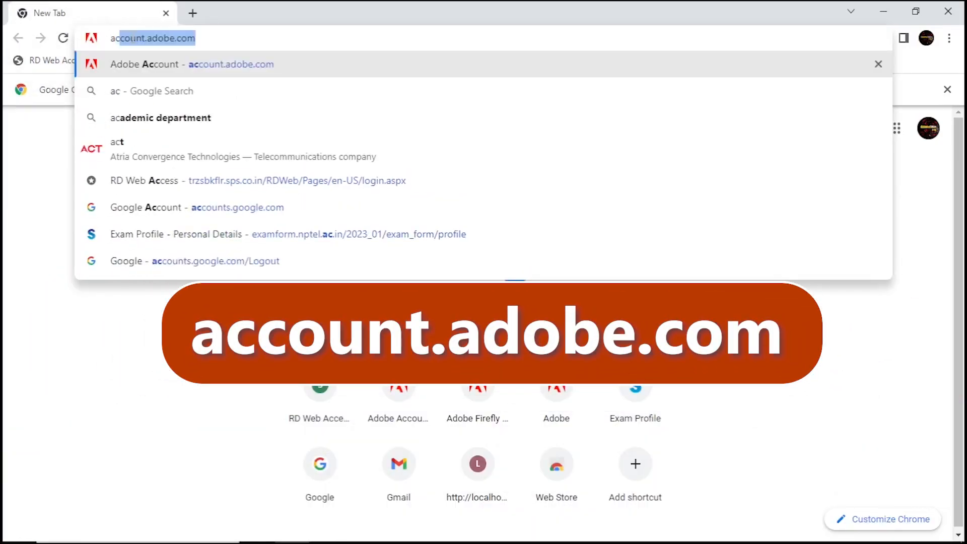
pyautogui.press('Return')
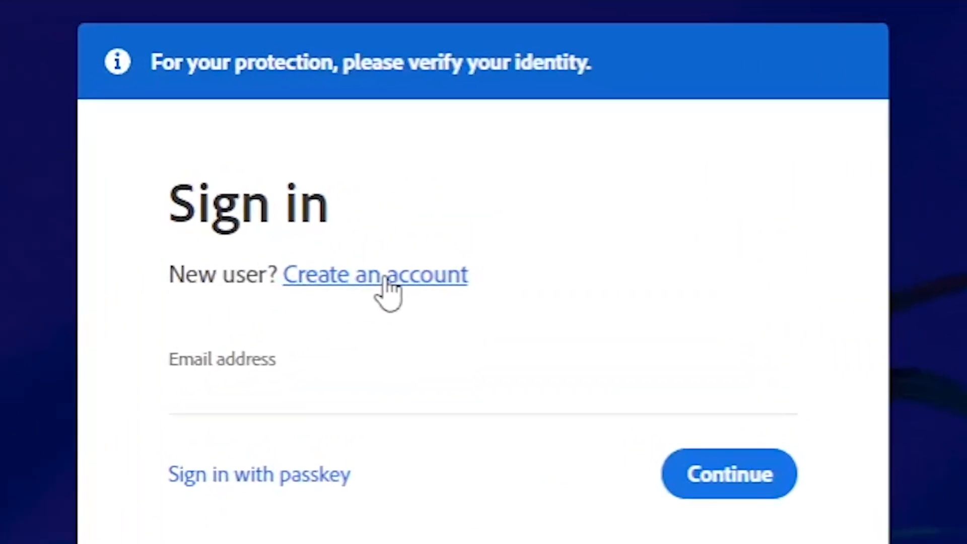
# Start creating a new Adobe account and submit the e-mail address and password
pyautogui.click(626, 175)
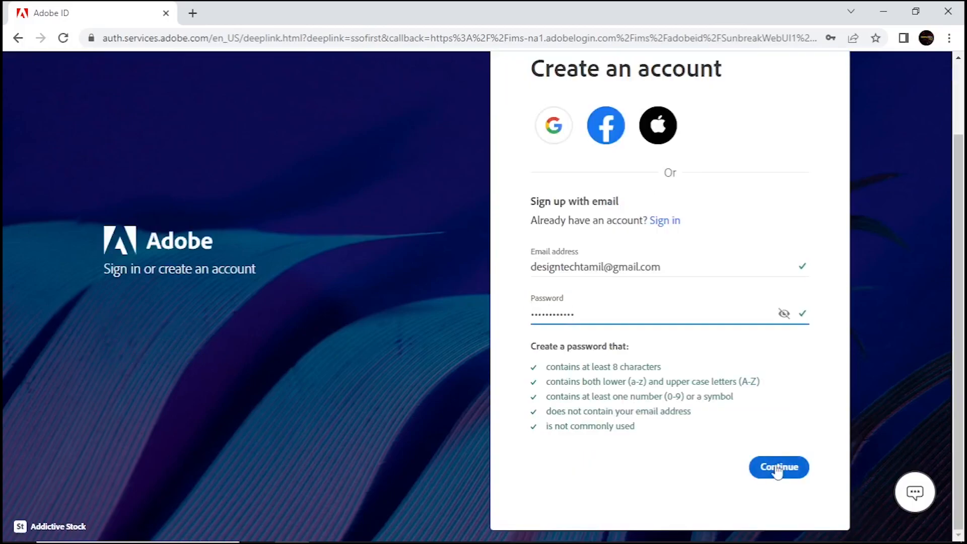
pyautogui.click(778, 468)
# Enter the first name, last name and birth year, then finish creating the account
pyautogui.write('design')
pyautogui.press('Tab')
pyautogui.write('tech')
pyautogui.press('Tab')
pyautogui.press('Tab')
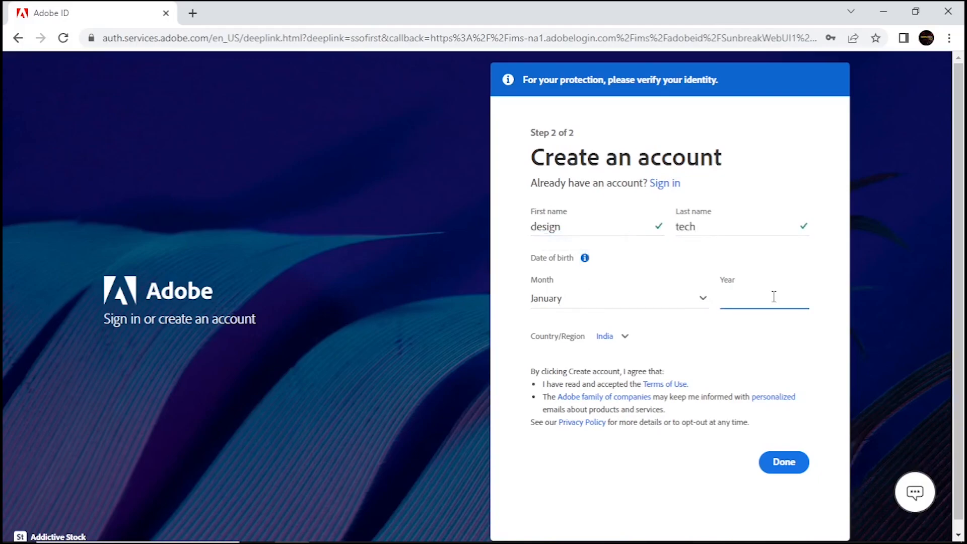
pyautogui.write('1991')
pyautogui.click(782, 464)
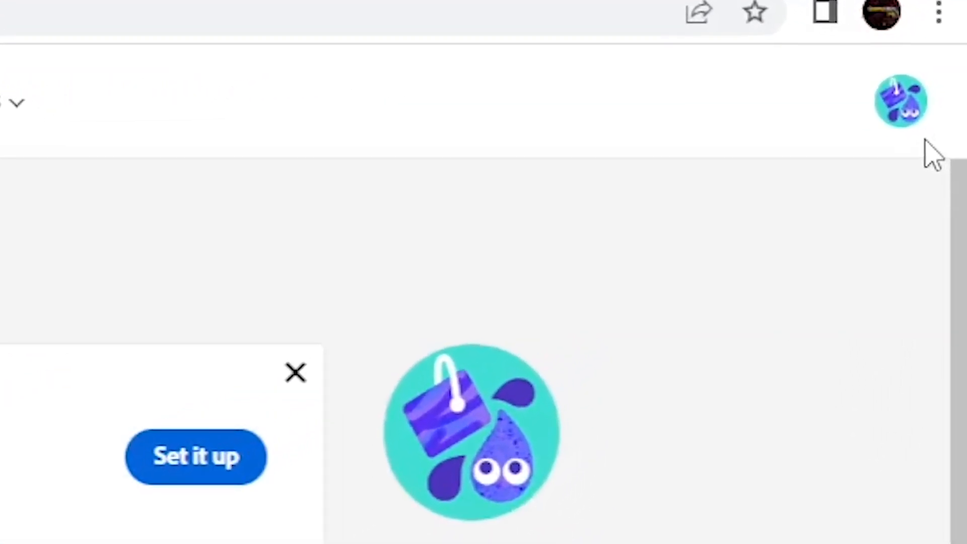
# Open Adobe Firefly (Beta) and sign in with the new account
pyautogui.click(897, 123)
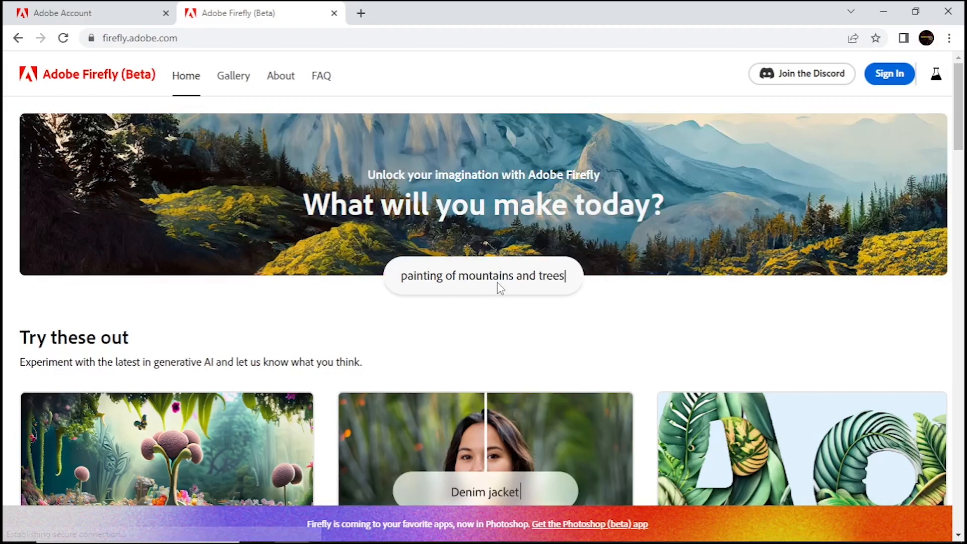
pyautogui.scroll(-4, 496, 283)
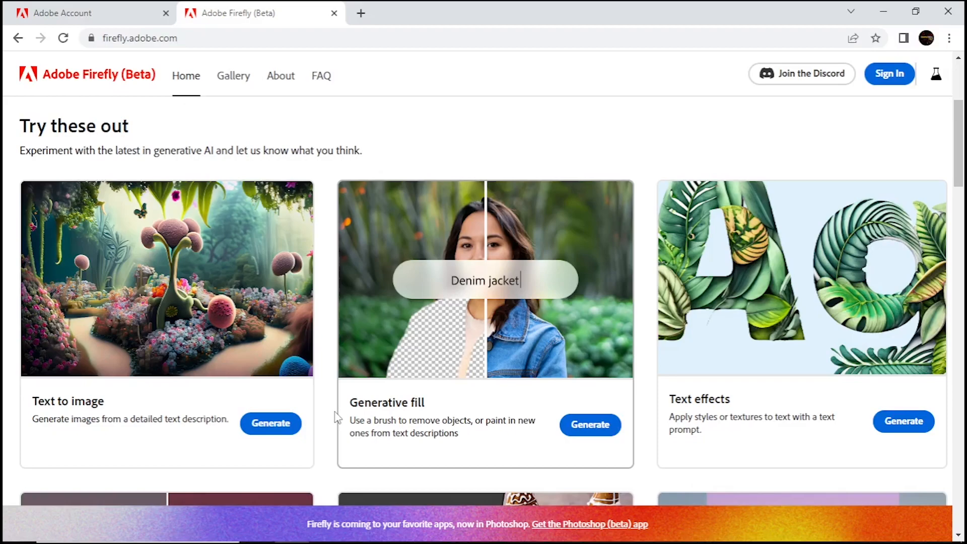
pyautogui.scroll(3, 336, 416)
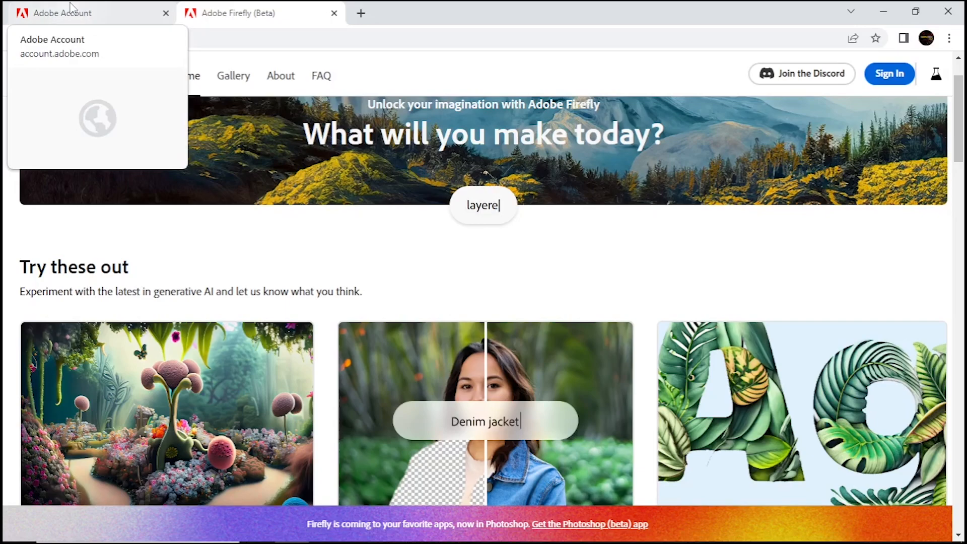
pyautogui.click(898, 79)
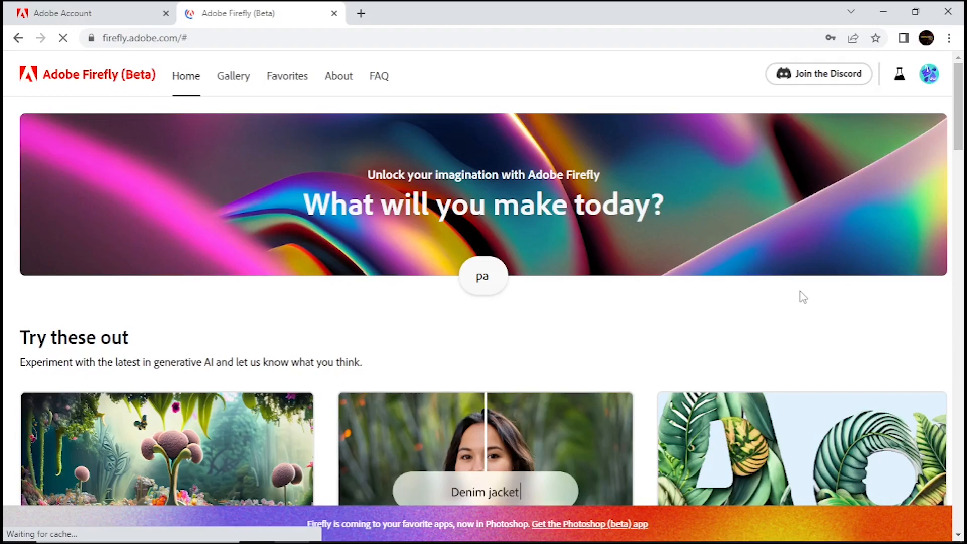
# Open Generative fill and upload a photo of a man running beside a river railing
pyautogui.scroll(-5, 608, 366)
pyautogui.click(594, 355)
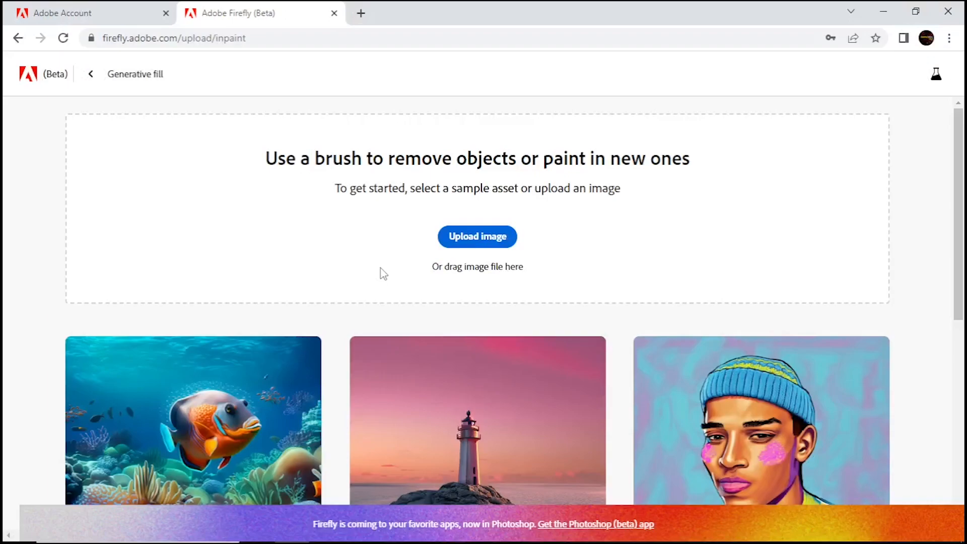
pyautogui.scroll(-8, 411, 409)
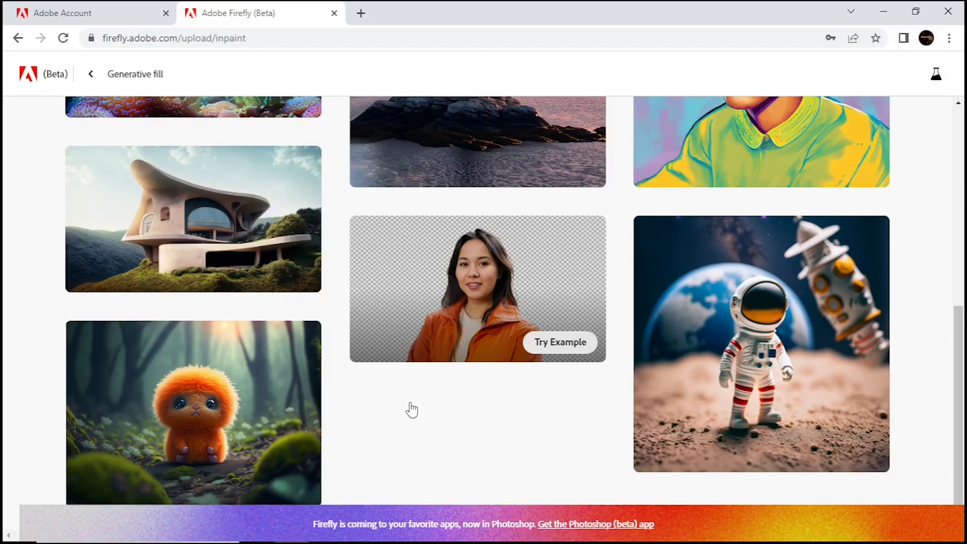
pyautogui.scroll(8, 410, 352)
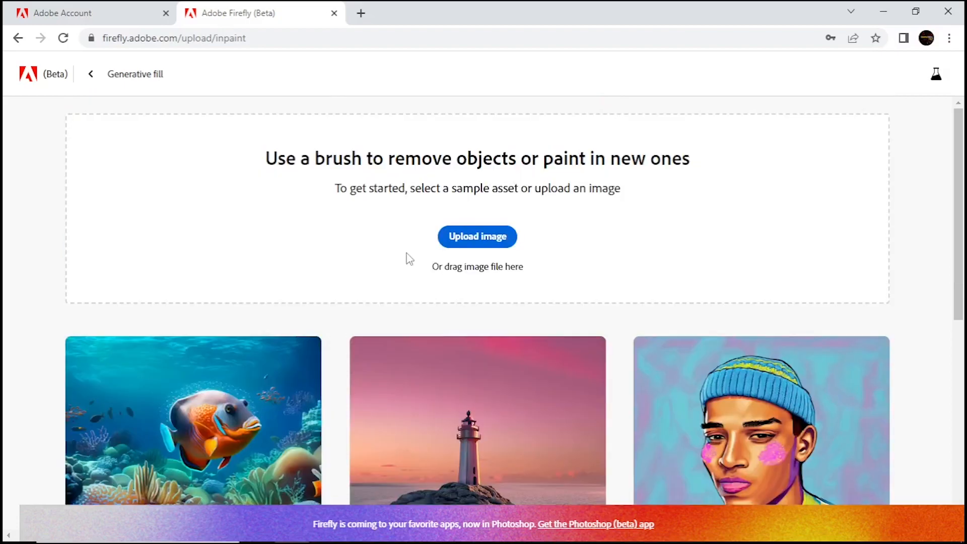
pyautogui.click(487, 244)
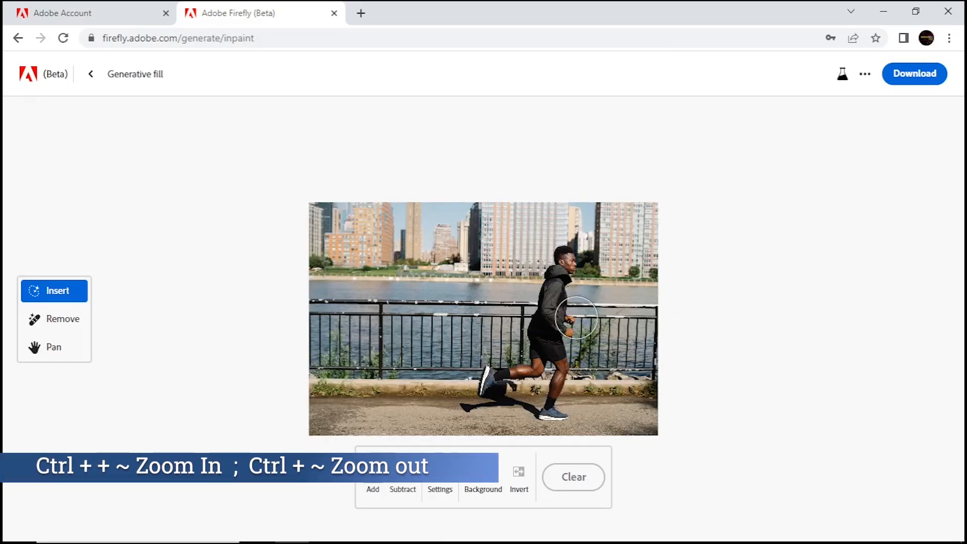
# Brush over the runner and his shadow with the Remove tool, refine the mask, and remove him
pyautogui.hotkey('ctrl', '+')
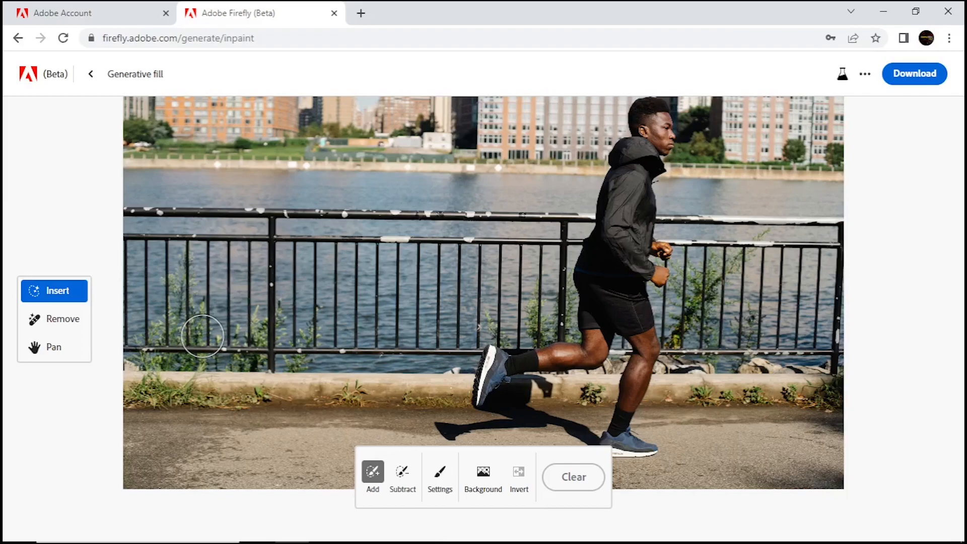
pyautogui.click(62, 319)
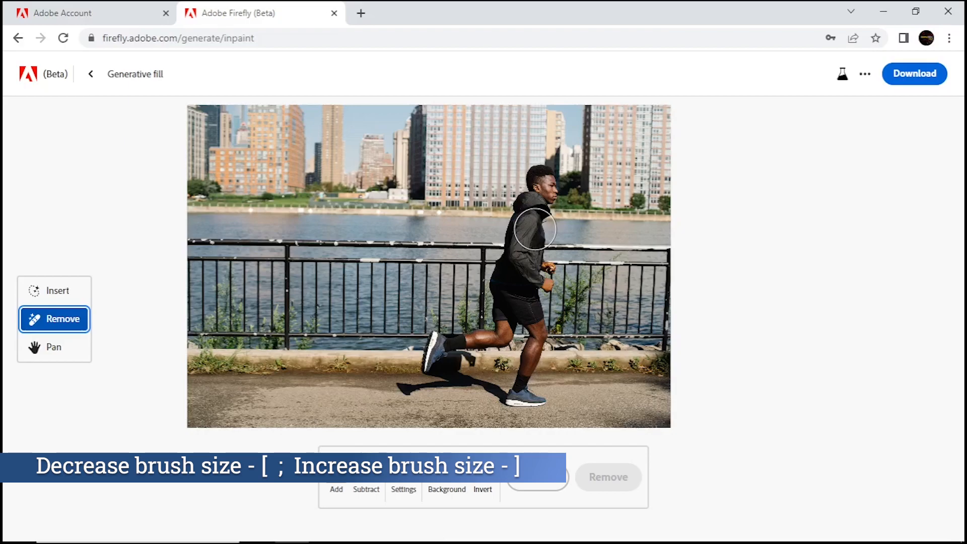
pyautogui.moveTo(408, 390)
pyautogui.mouseDown()
pyautogui.moveTo(453, 365)
pyautogui.moveTo(443, 338)
pyautogui.moveTo(460, 347)
pyautogui.moveTo(452, 337)
pyautogui.moveTo(503, 324)
pyautogui.moveTo(503, 266)
pyautogui.moveTo(541, 169)
pyautogui.moveTo(549, 274)
pyautogui.moveTo(521, 282)
pyautogui.moveTo(533, 348)
pyautogui.moveTo(515, 412)
pyautogui.moveTo(541, 403)
pyautogui.moveTo(473, 390)
pyautogui.moveTo(491, 405)
pyautogui.moveTo(481, 413)
pyautogui.mouseUp()
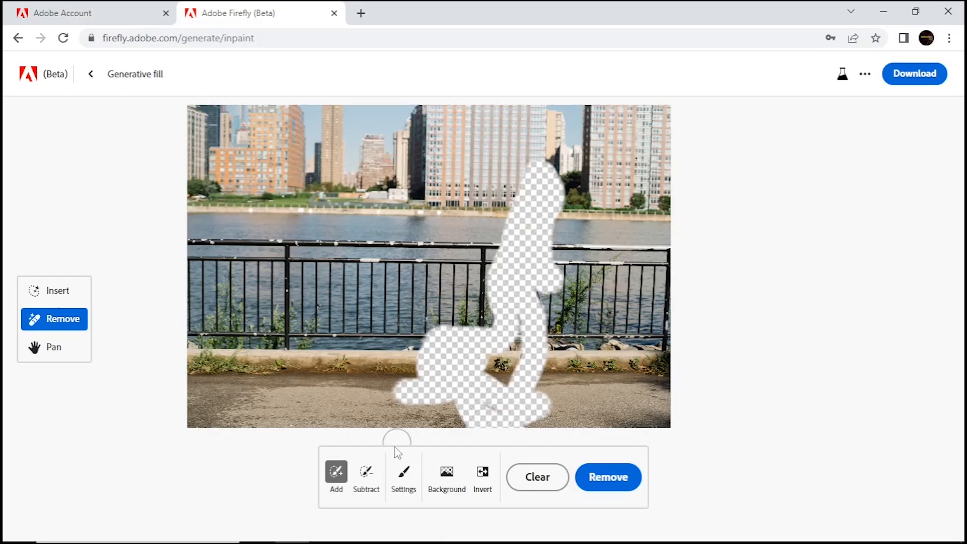
pyautogui.click(366, 476)
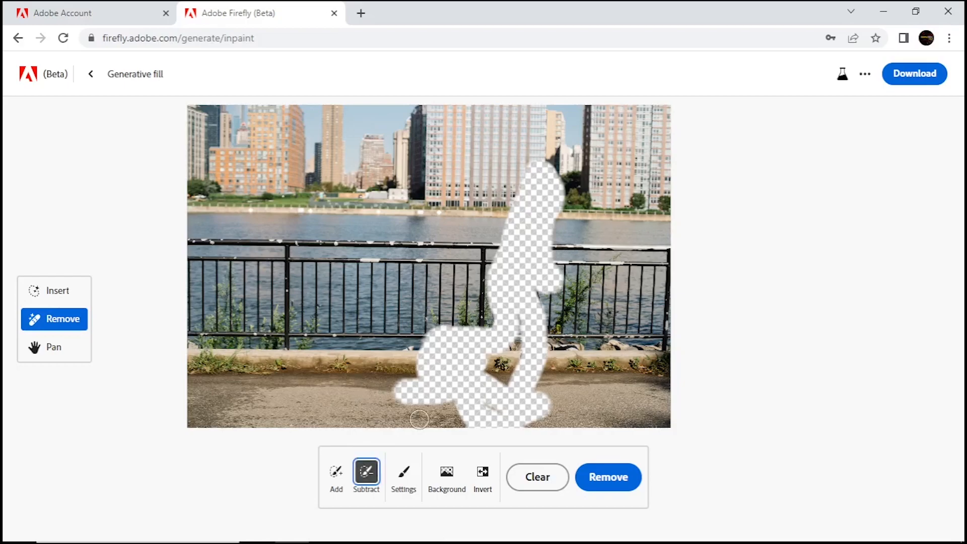
pyautogui.moveTo(492, 425)
pyautogui.mouseDown()
pyautogui.moveTo(544, 427)
pyautogui.moveTo(493, 426)
pyautogui.mouseUp()
pyautogui.click(336, 472)
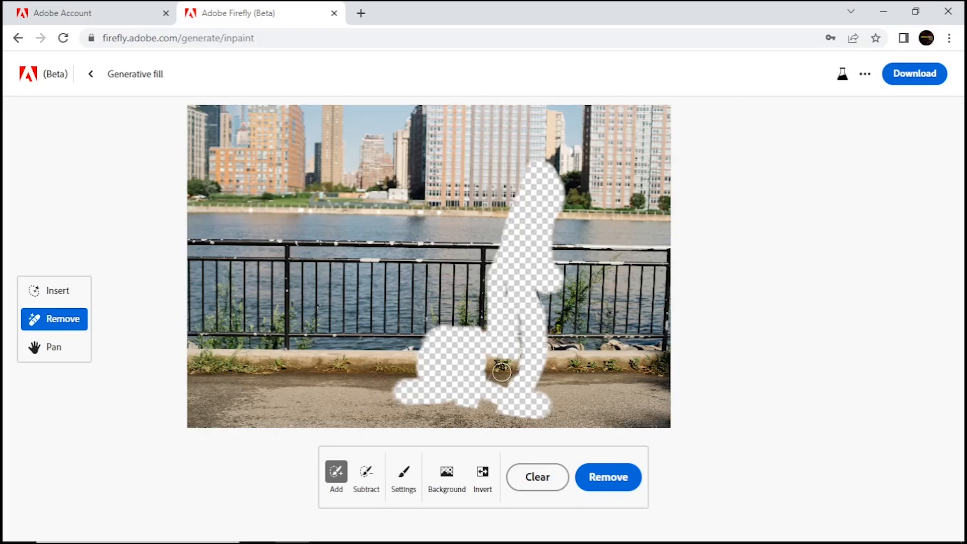
pyautogui.click(611, 481)
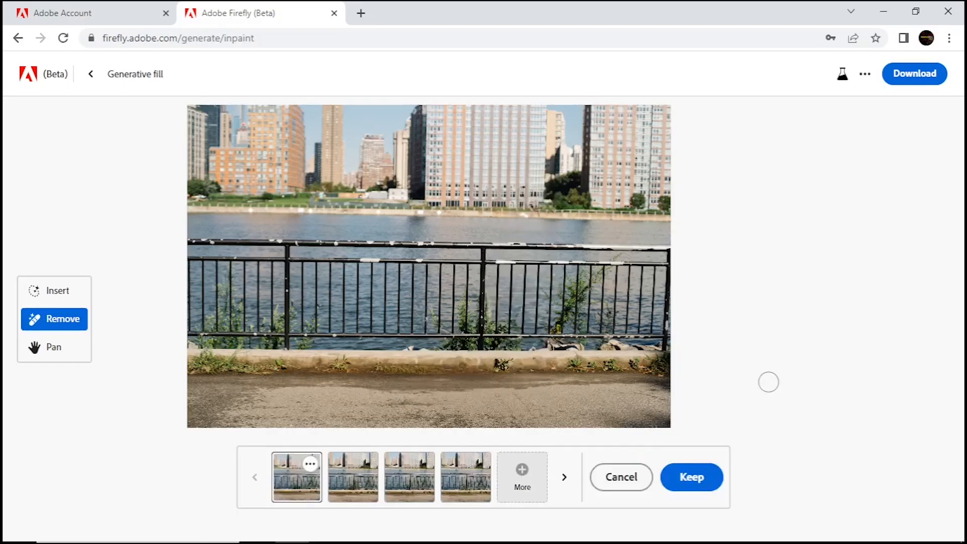
# Compare the generated variations and select the second one
pyautogui.click(345, 475)
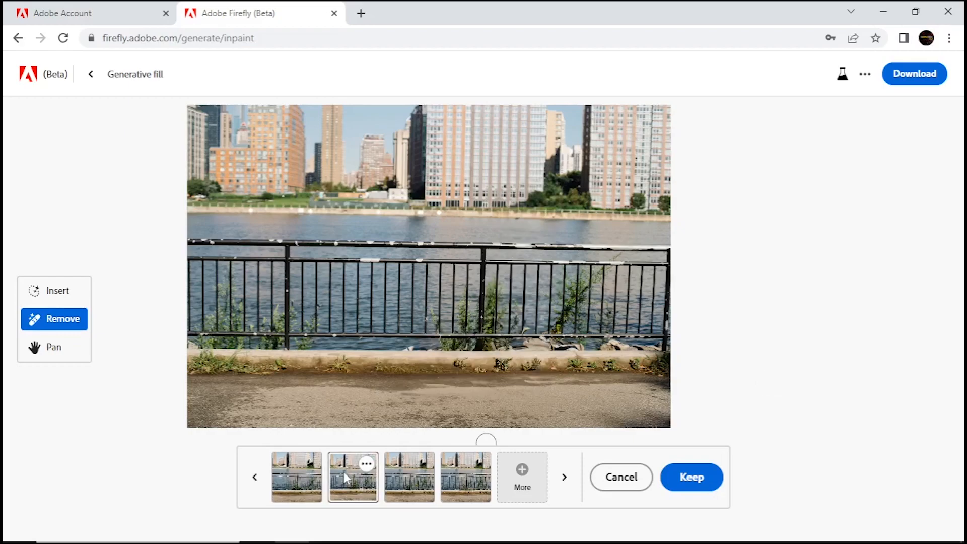
pyautogui.click(458, 474)
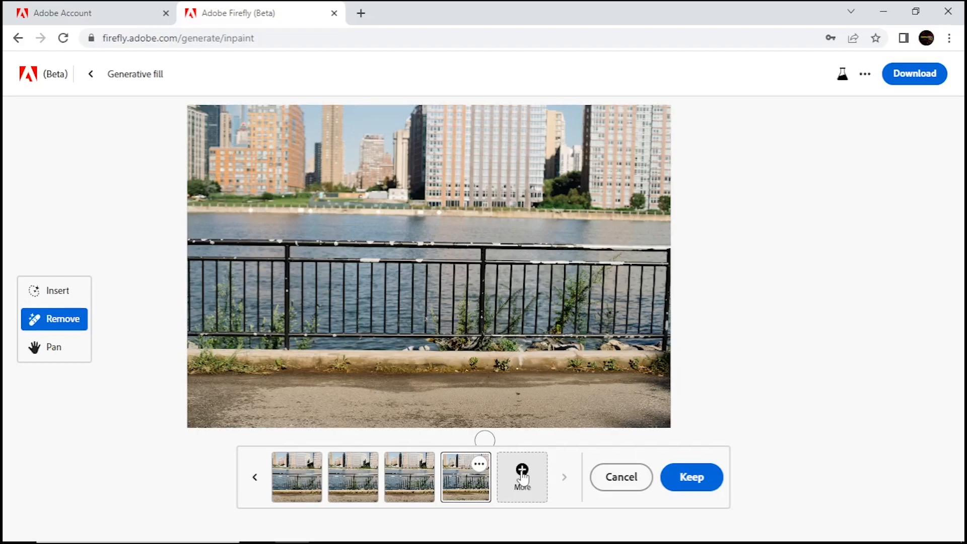
pyautogui.click(254, 481)
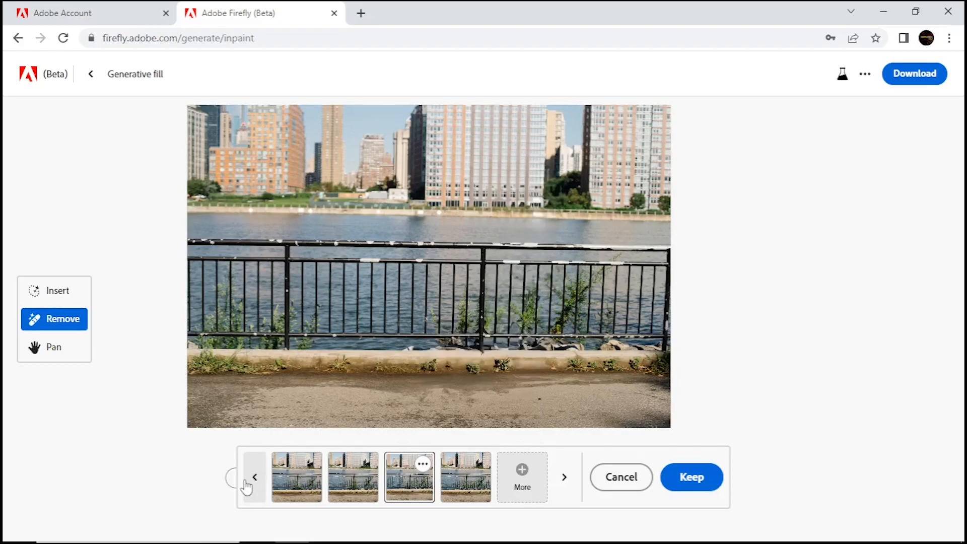
pyautogui.click(371, 482)
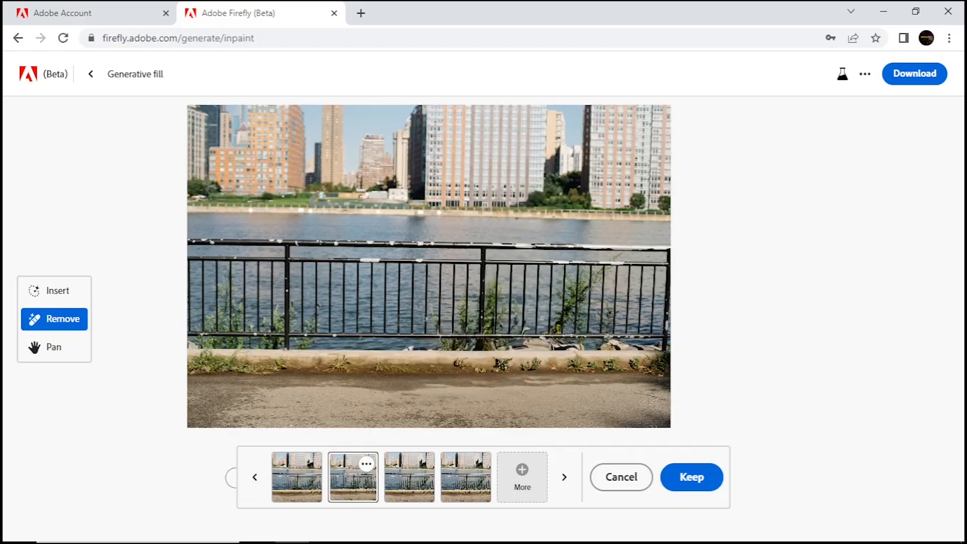
# Download the chosen result and open the downloaded PNG to preview it
pyautogui.click(896, 81)
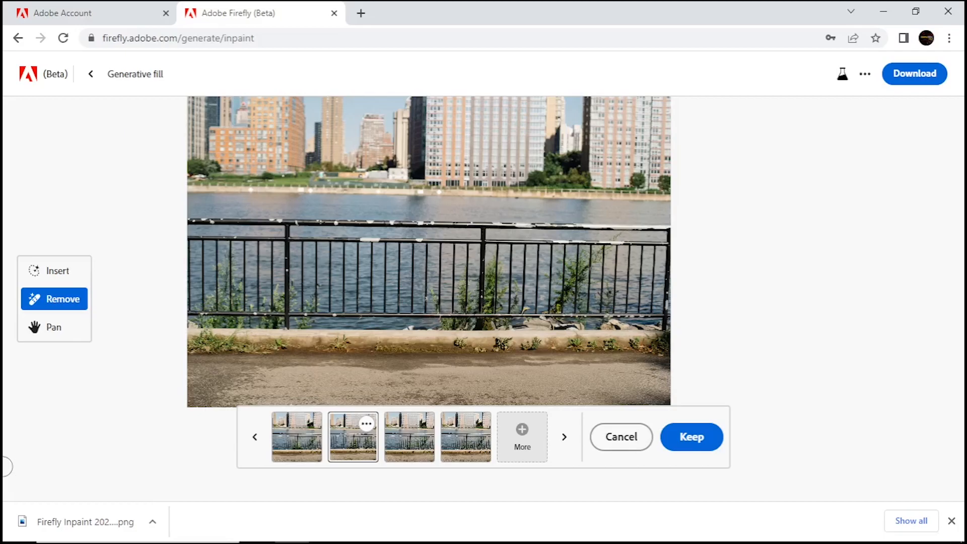
pyautogui.click(78, 522)
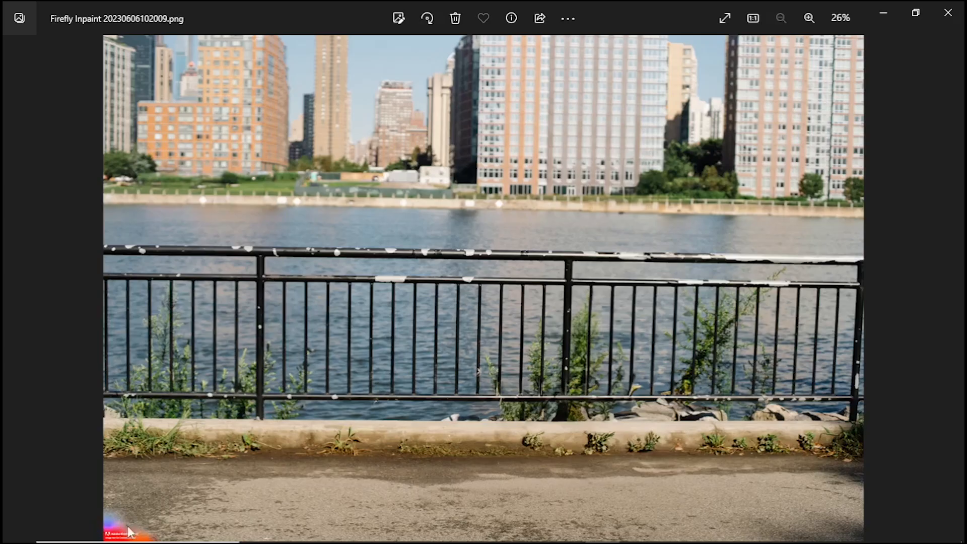
pyautogui.click(947, 13)
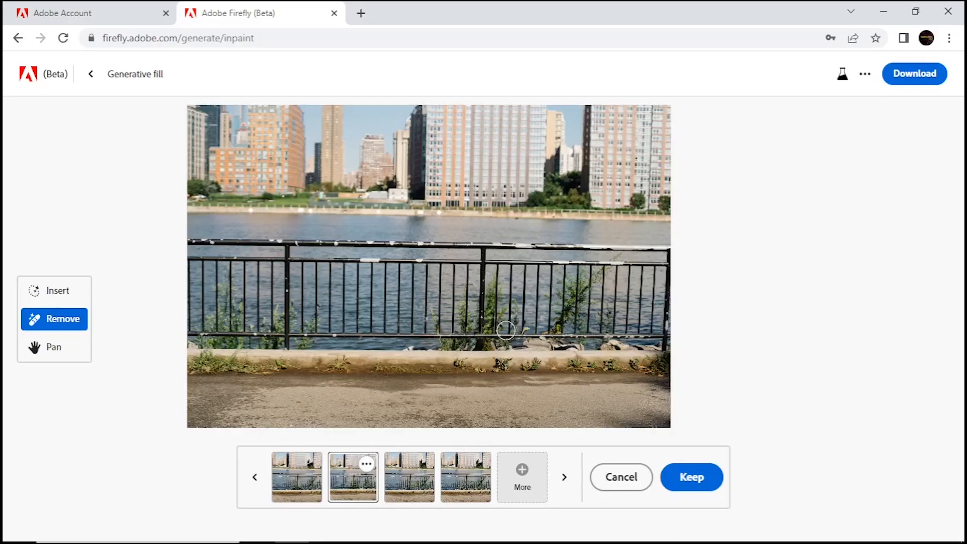
# Keep the variation and go back to load a new photo of a child on a beach
pyautogui.click(685, 484)
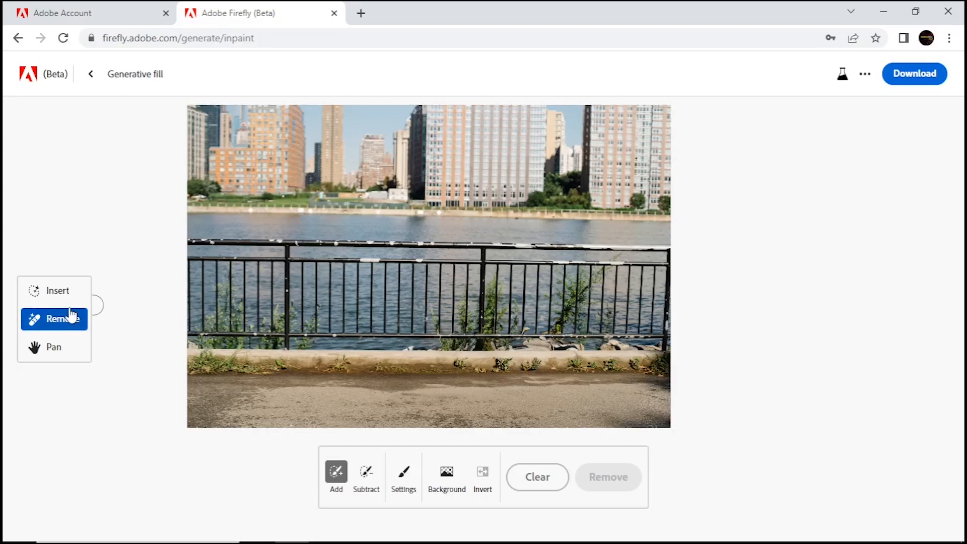
pyautogui.click(91, 76)
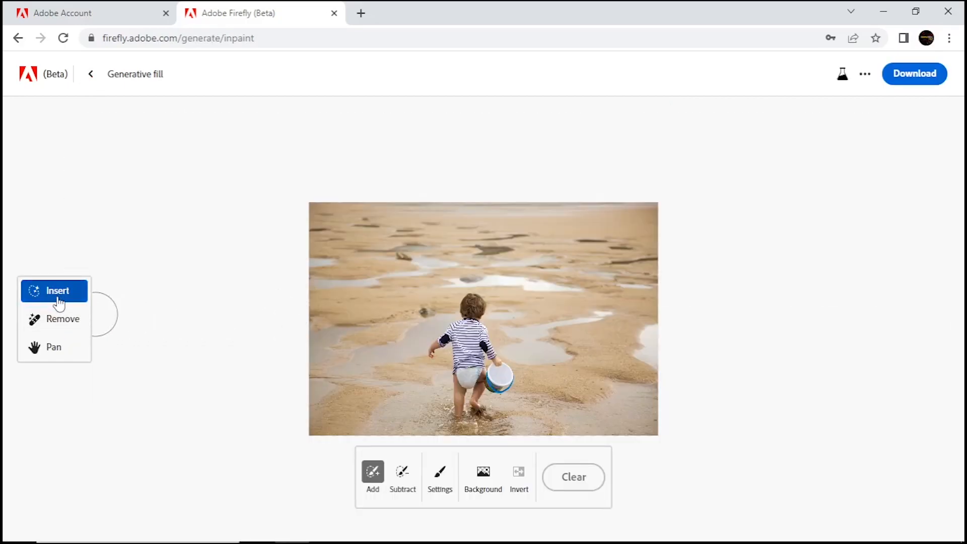
# Shrink the brush and paint over the child's shirt with the Insert tool
pyautogui.press('[')
pyautogui.press('[')
pyautogui.press('[')
pyautogui.moveTo(442, 346)
pyautogui.mouseDown()
pyautogui.moveTo(472, 324)
pyautogui.moveTo(485, 346)
pyautogui.moveTo(459, 329)
pyautogui.moveTo(453, 365)
pyautogui.moveTo(477, 361)
pyautogui.mouseUp()
# Generate a fill with the prompt "funny dress" and pick the second variation
pyautogui.moveTo(298, 488)
pyautogui.click(235, 496)
pyautogui.write('fu')
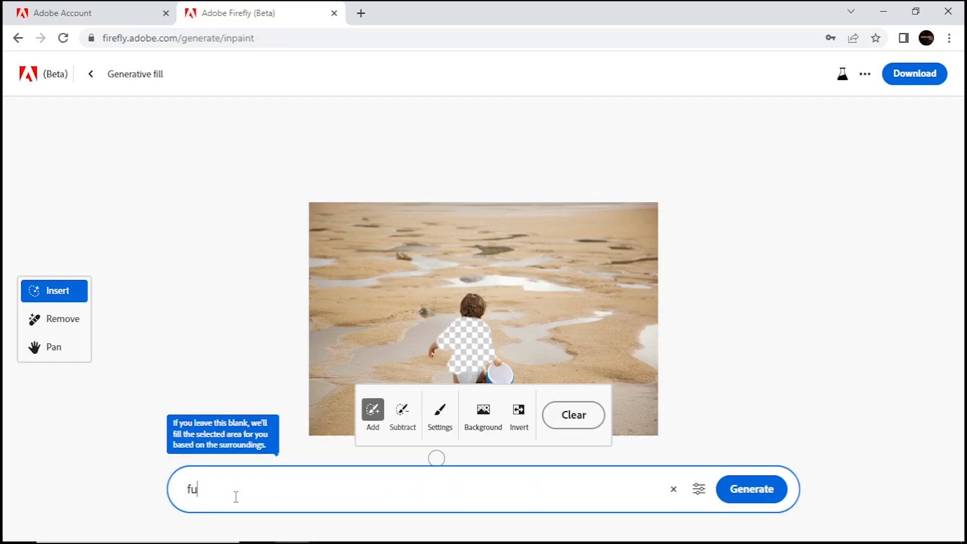
pyautogui.write('nny dress')
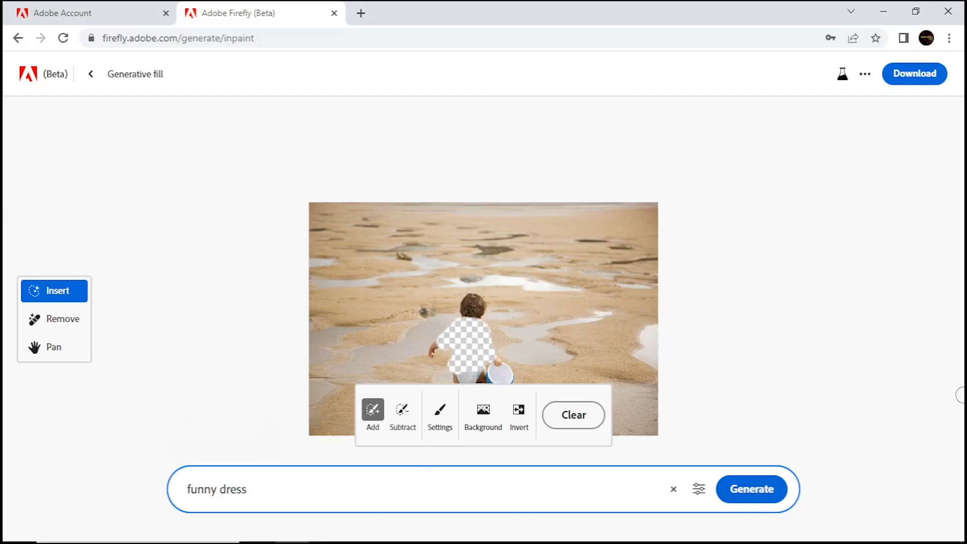
pyautogui.click(745, 499)
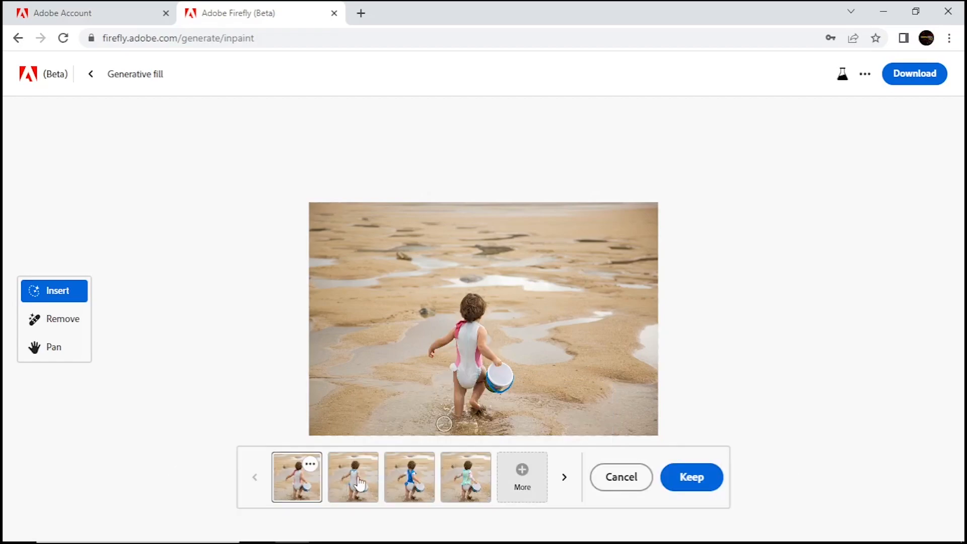
pyautogui.click(358, 483)
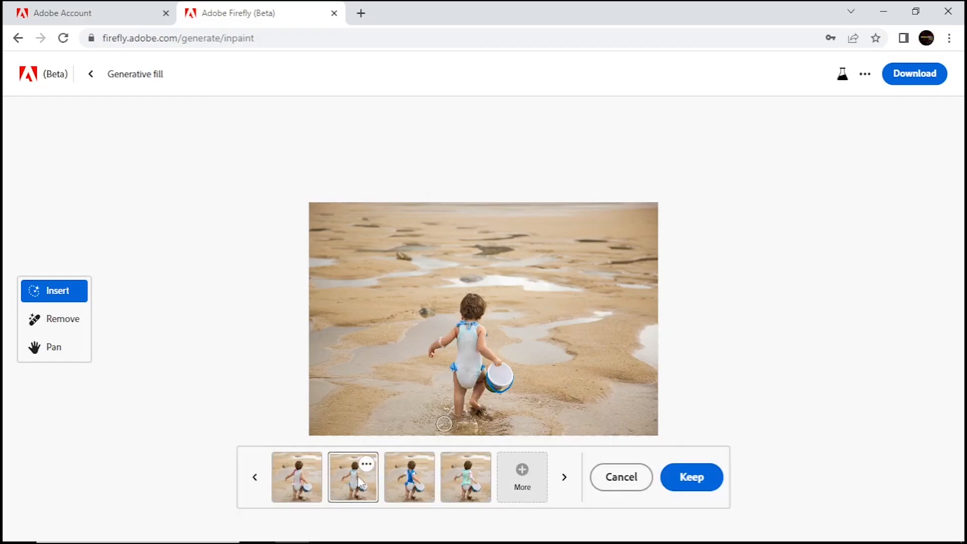
# Compare the dress variations and keep the first one
pyautogui.click(432, 484)
pyautogui.click(473, 480)
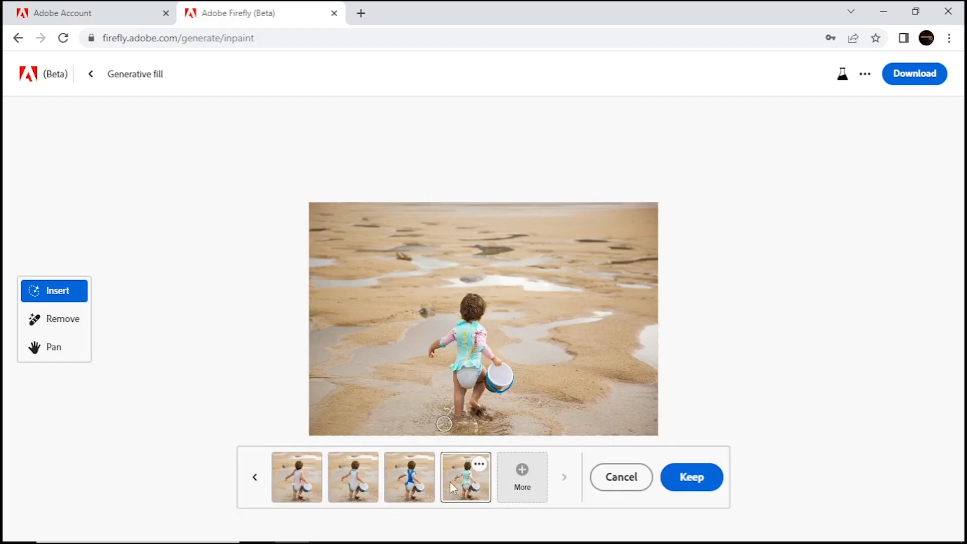
pyautogui.click(305, 487)
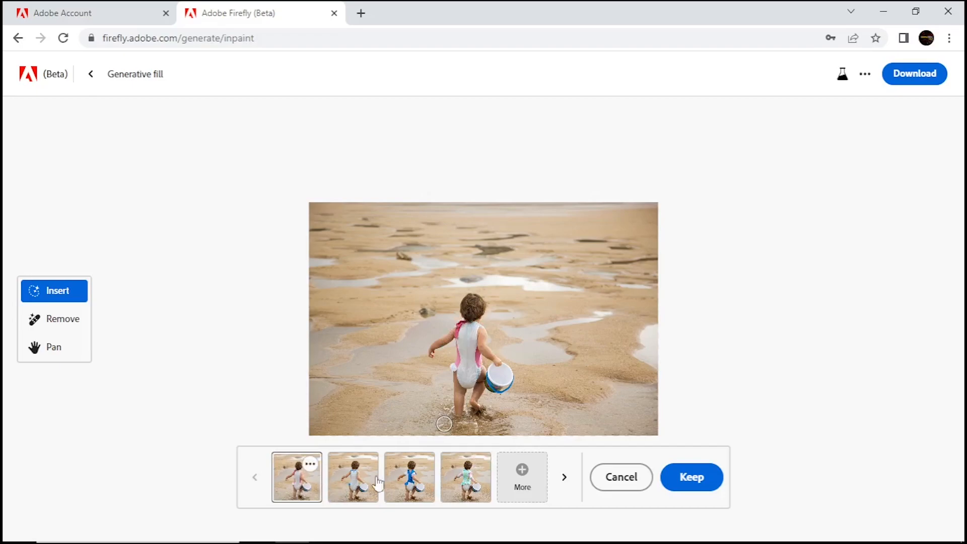
pyautogui.click(694, 478)
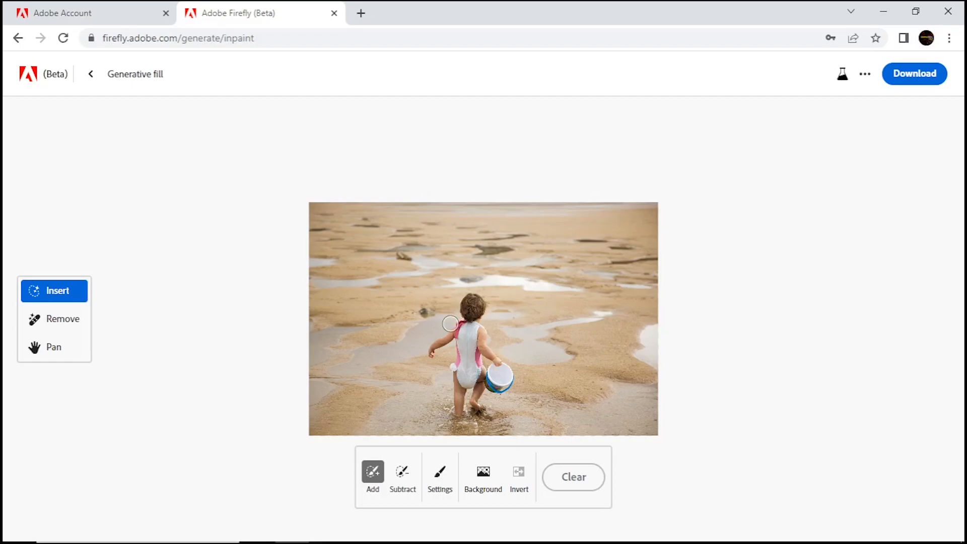
# Mask the upper part of the beach by painting the lower area and inverting it, then generate a fill with the prompt "sea"
pyautogui.moveTo(436, 328)
pyautogui.mouseDown()
pyautogui.moveTo(650, 322)
pyautogui.moveTo(732, 397)
pyautogui.moveTo(263, 418)
pyautogui.mouseUp()
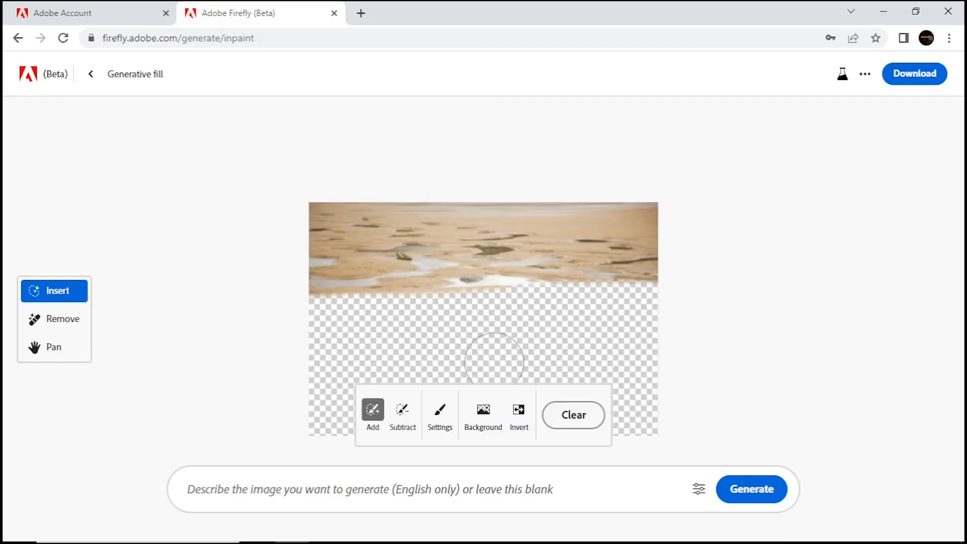
pyautogui.click(518, 423)
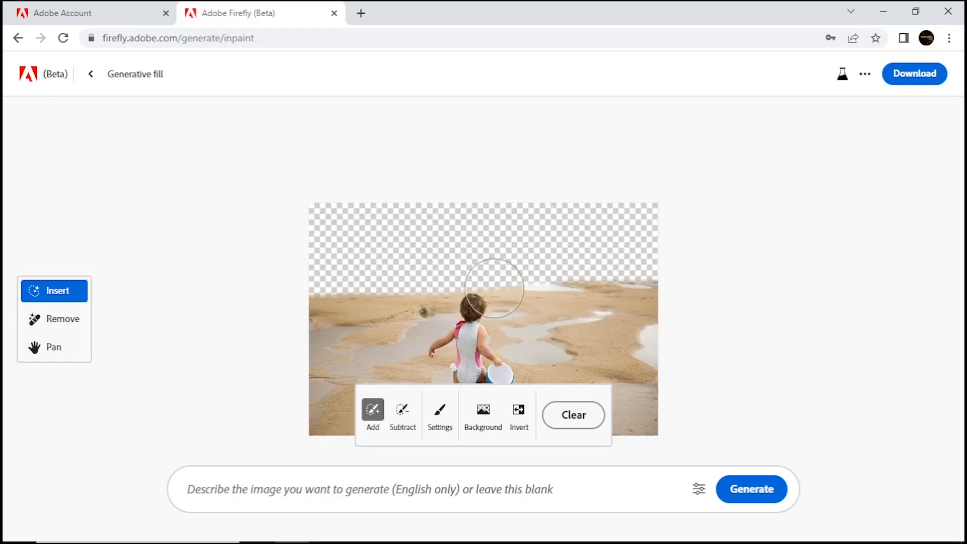
pyautogui.click(304, 489)
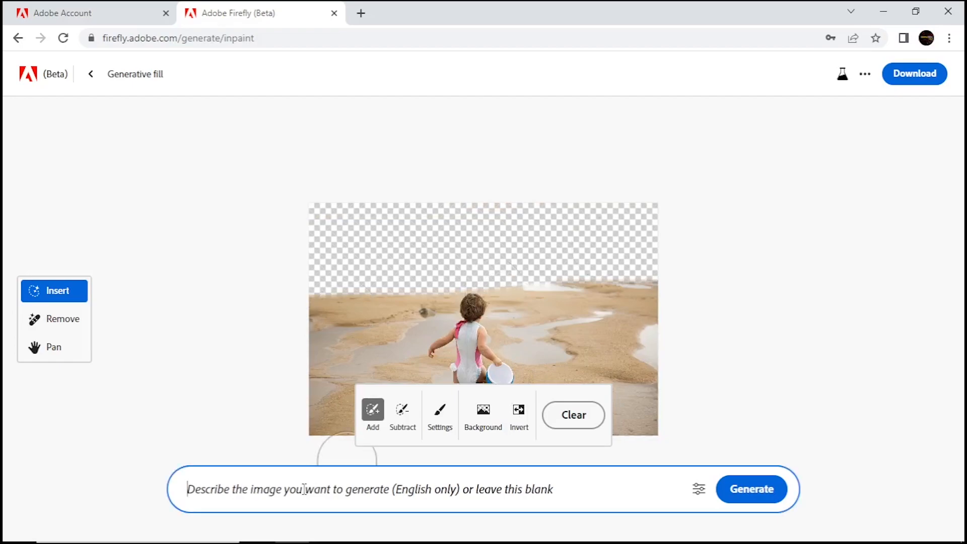
pyautogui.write('sea')
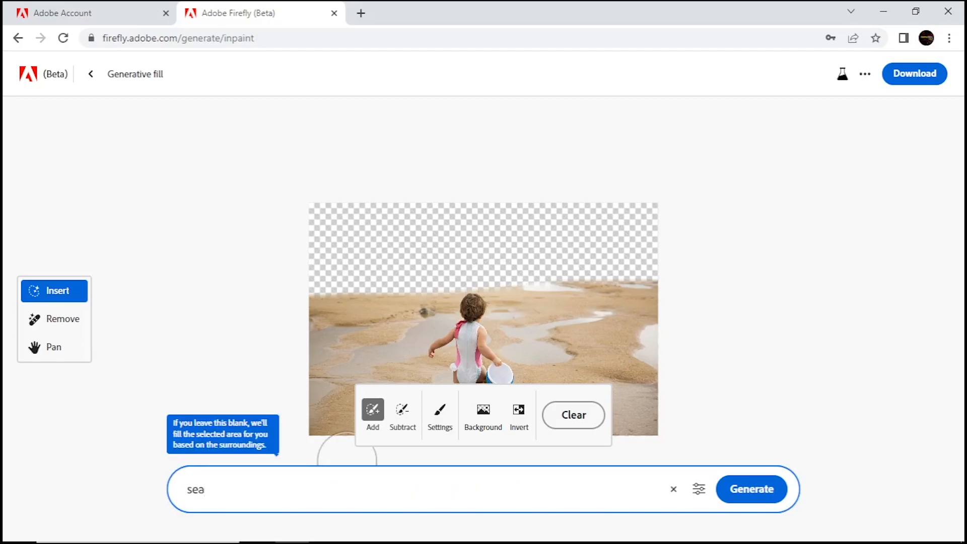
pyautogui.click(755, 488)
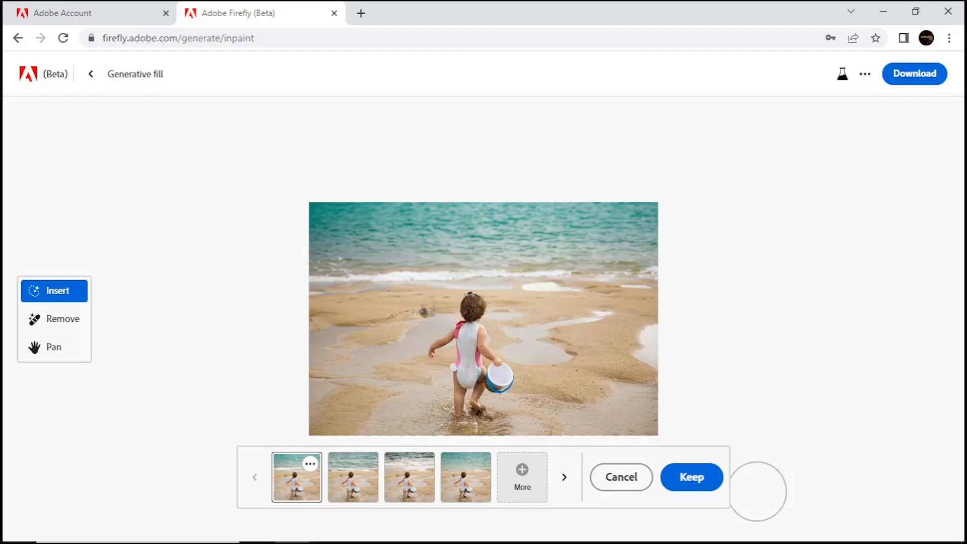
# Compare the sea variations and keep the first one
pyautogui.click(409, 481)
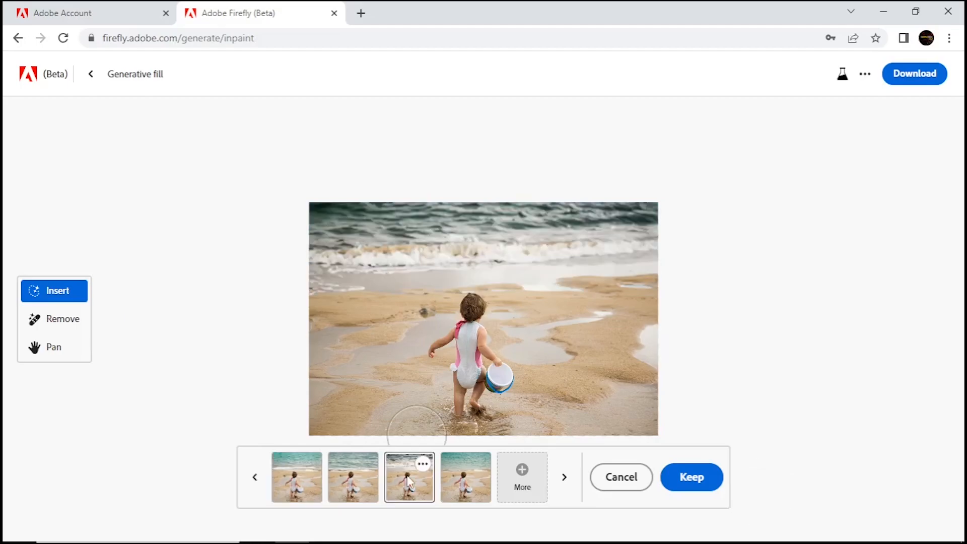
pyautogui.click(466, 482)
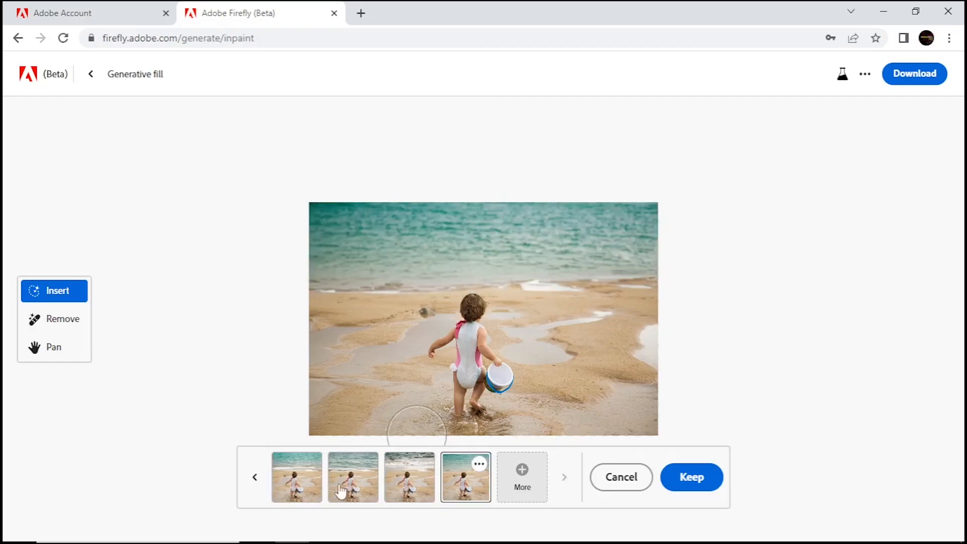
pyautogui.click(313, 488)
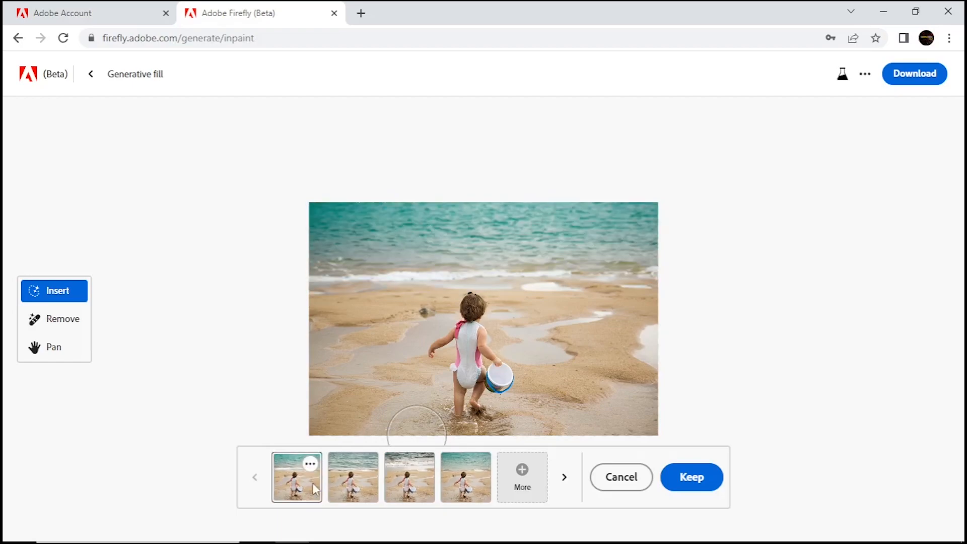
pyautogui.click(683, 475)
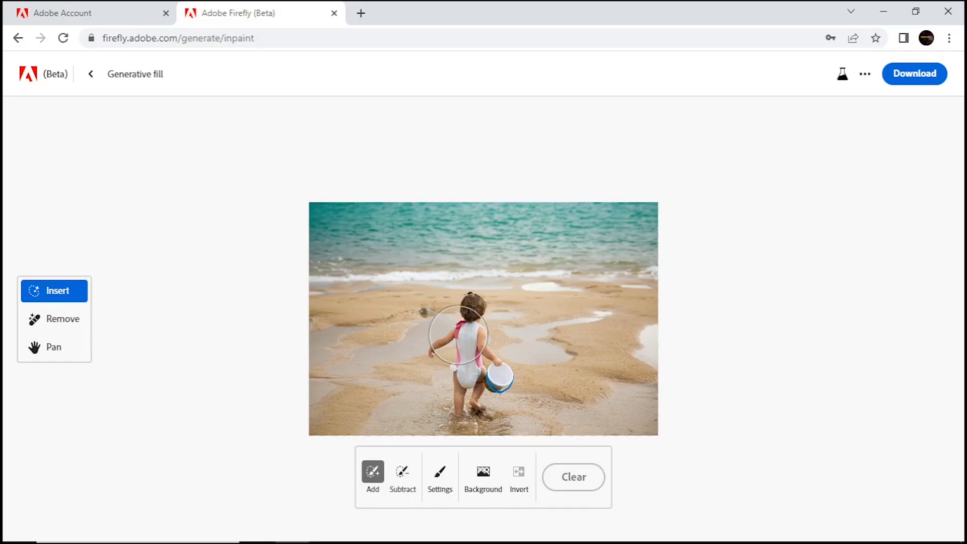
# Select the photo's background as the Insert area and review the brush settings
pyautogui.scroll(5, 458, 335)
pyautogui.click(58, 354)
pyautogui.moveTo(463, 477); pyautogui.dragTo(522, 312)
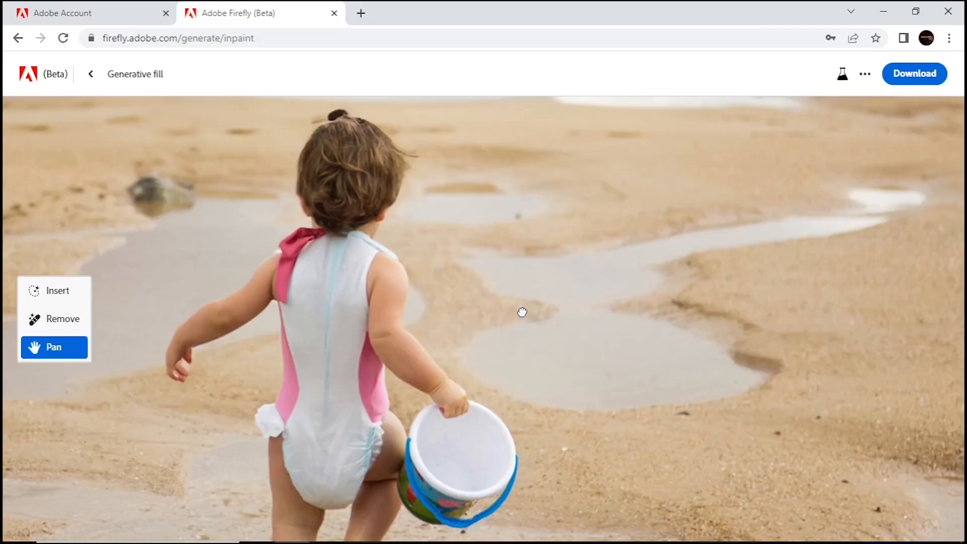
pyautogui.scroll(-3, 352, 267)
pyautogui.click(56, 291)
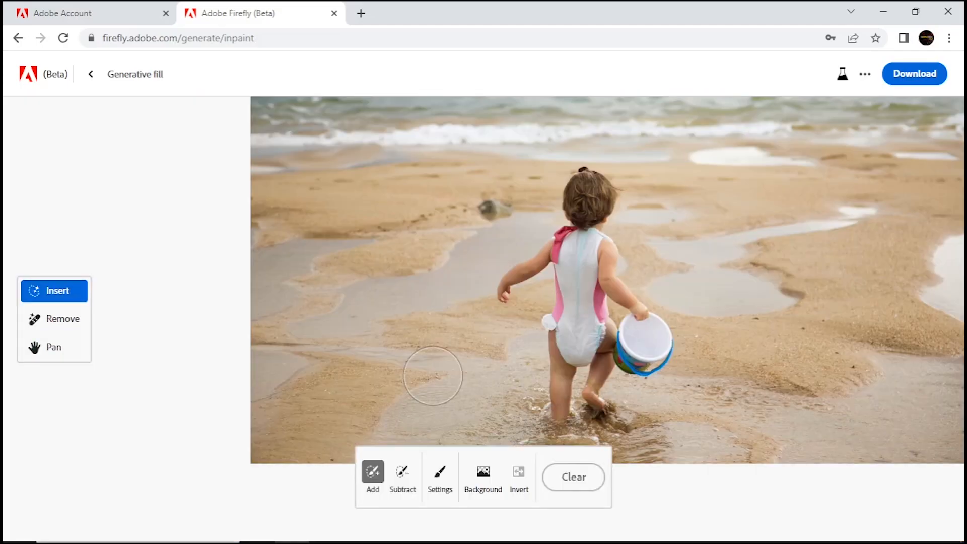
pyautogui.click(484, 475)
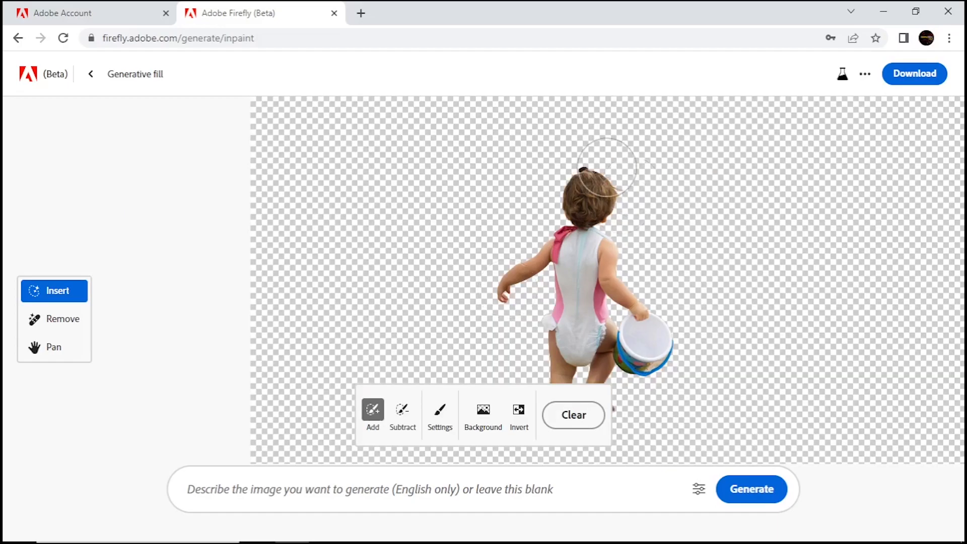
pyautogui.click(439, 423)
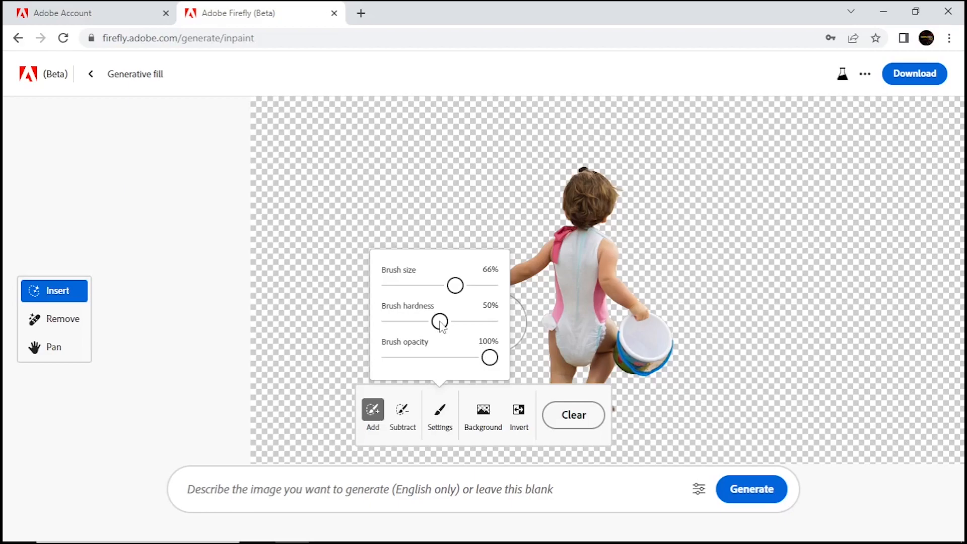
pyautogui.click(208, 160)
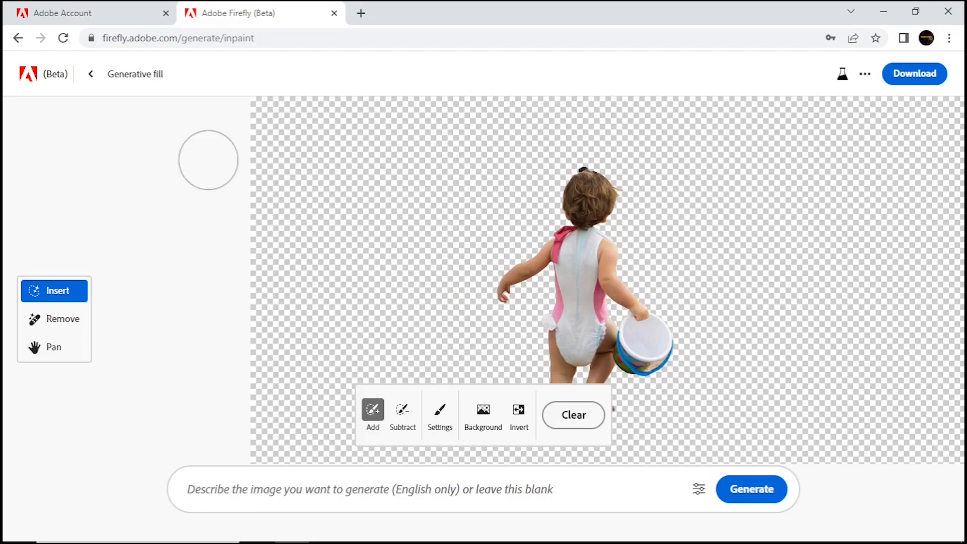
# Leave Generative fill and browse the features on the Firefly home page
pyautogui.click(90, 74)
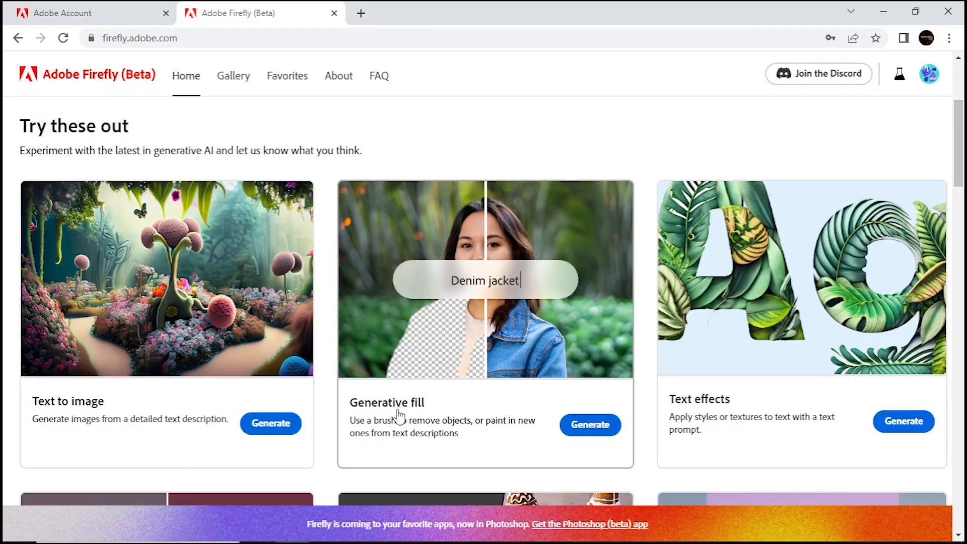
pyautogui.scroll(-5, 398, 415)
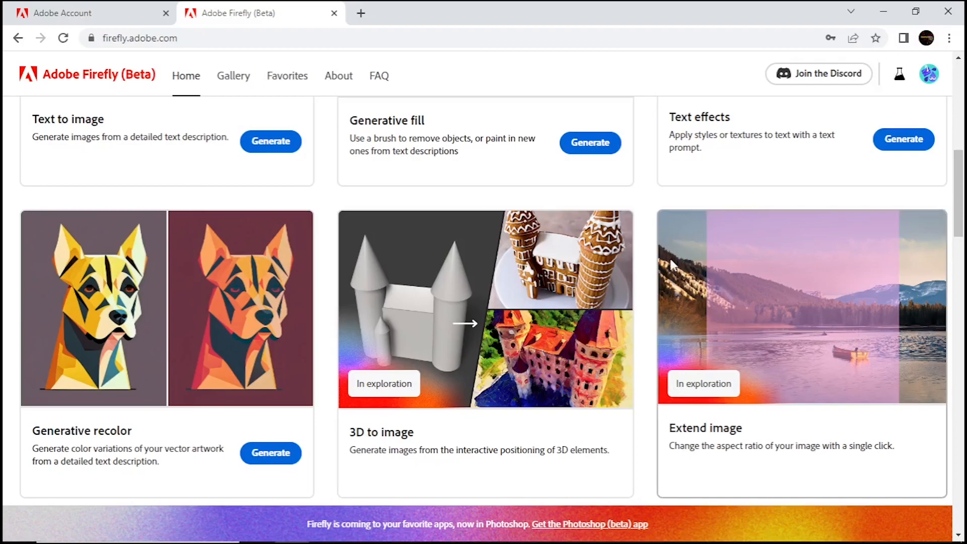
pyautogui.scroll(1, 663, 286)
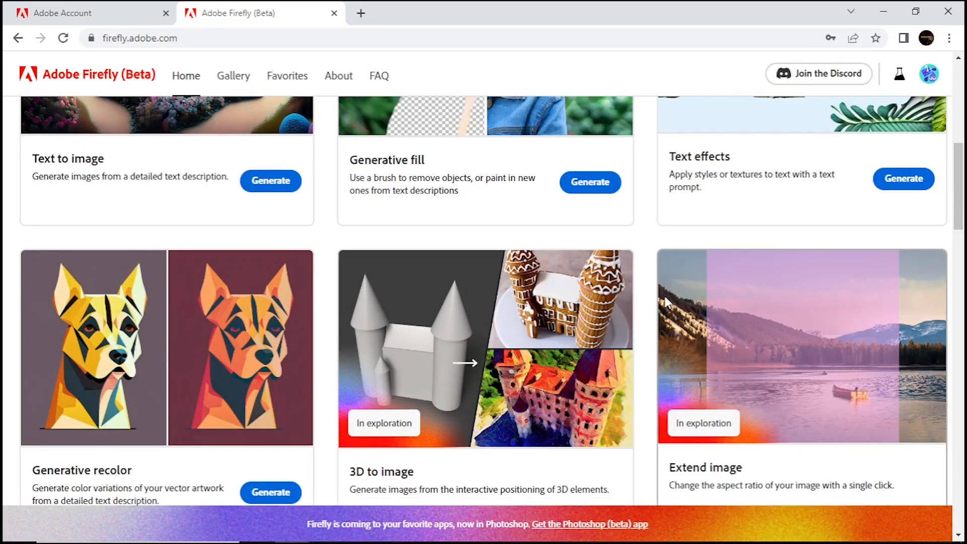
pyautogui.scroll(1, 664, 294)
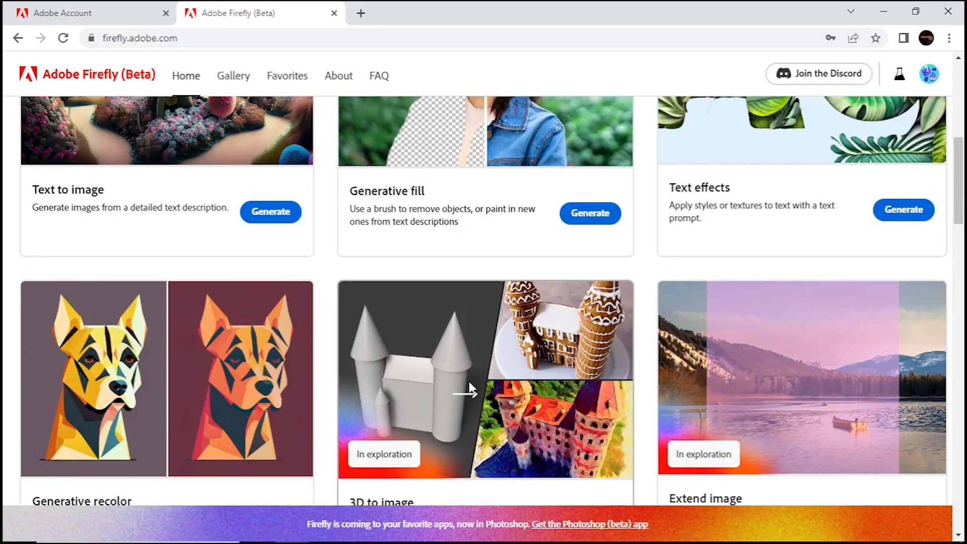
pyautogui.scroll(5, 471, 389)
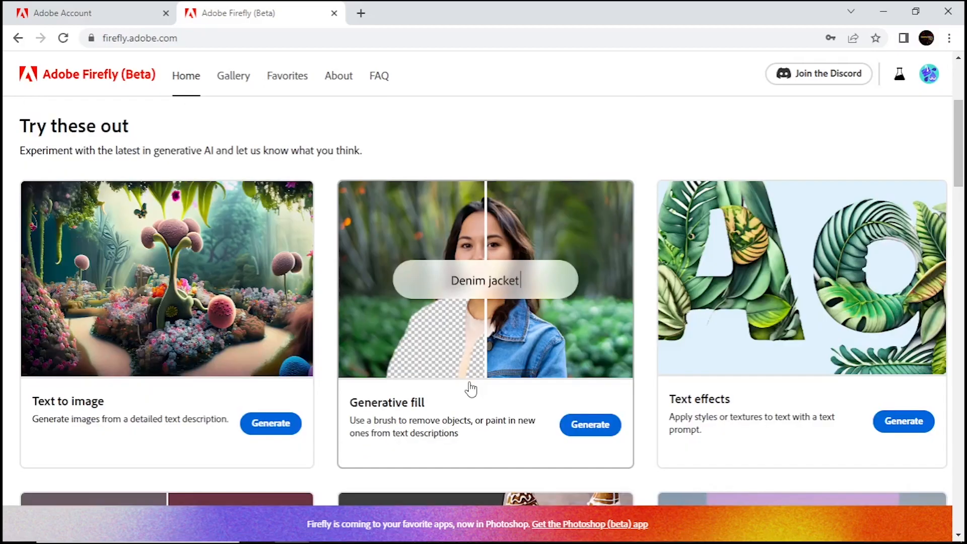